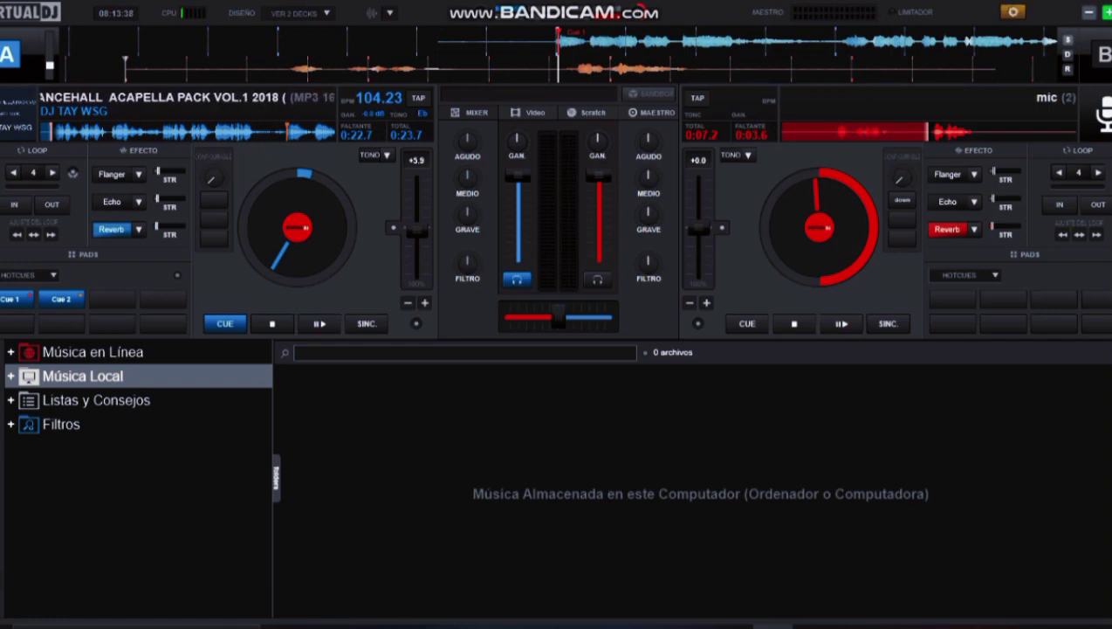
# - Add a microphone input on High Definition Audio Device (WASAPI), chan 1 & 2, in the audio settings
pyautogui.click(1013, 11)
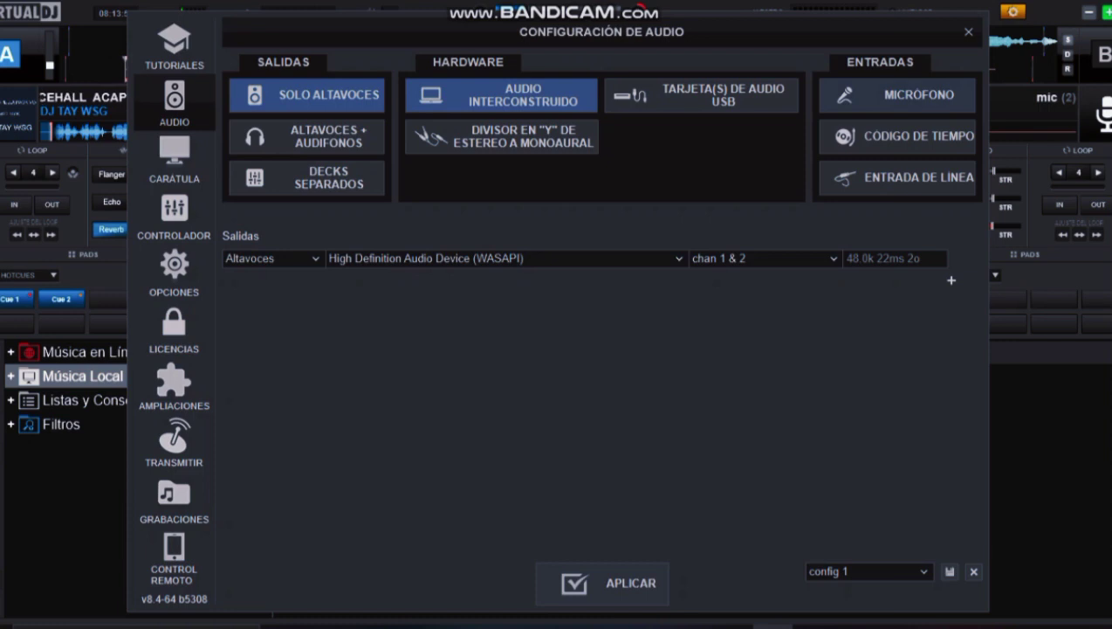
pyautogui.click(898, 95)
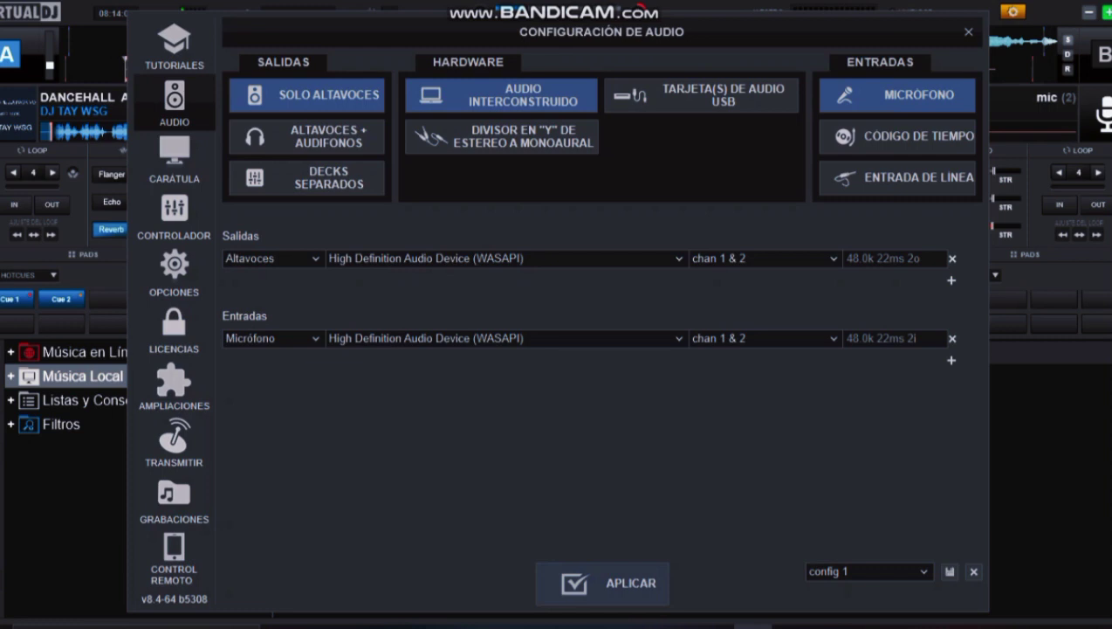
pyautogui.click(968, 31)
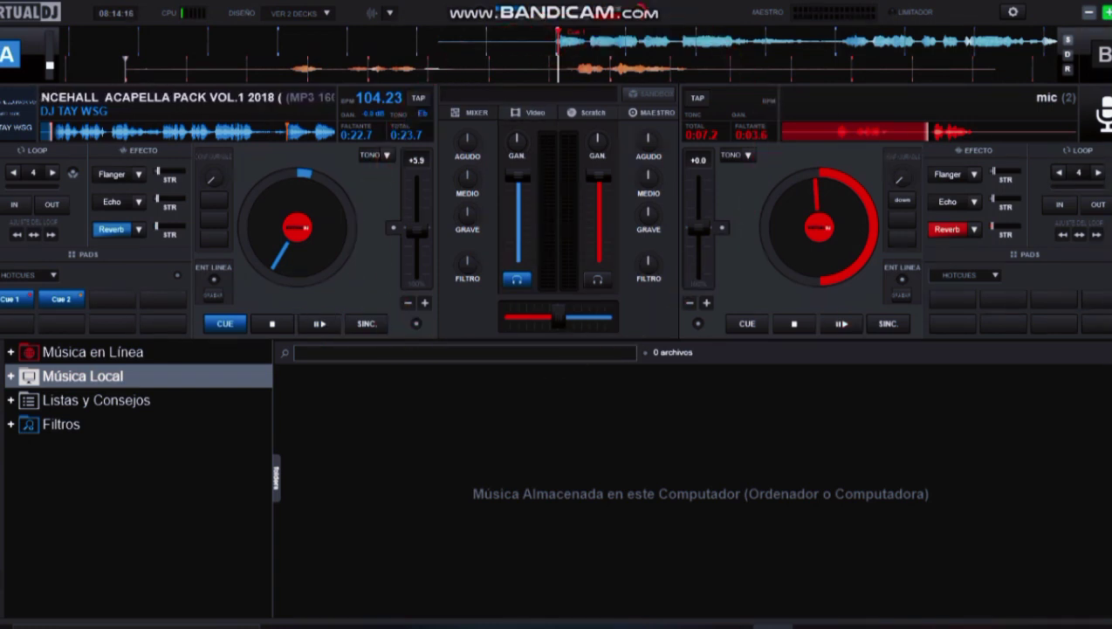
# - Record a microphone clip in the Maestro section and stop the microphone recording
pyautogui.click(651, 113)
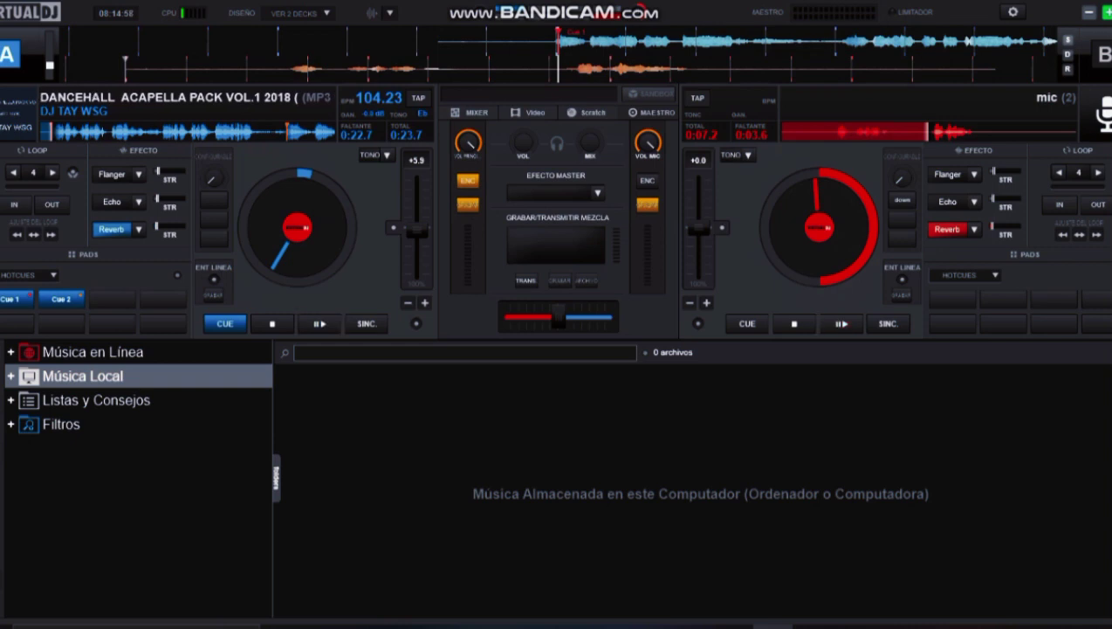
pyautogui.click(647, 205)
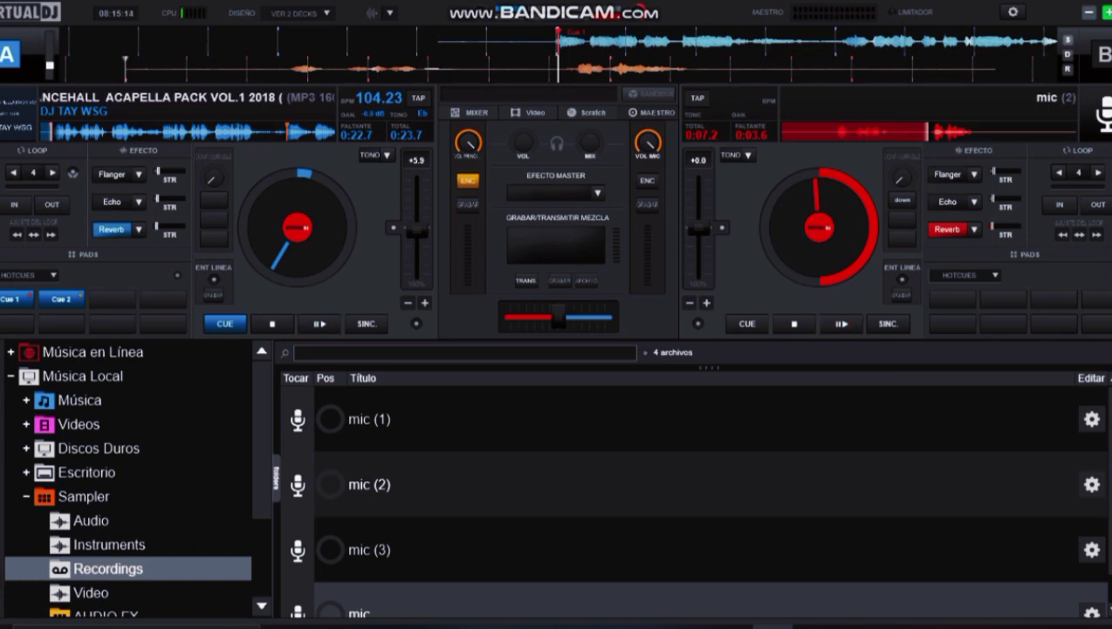
# - Load the "mic" recording onto deck B, then display the mixer and shift the crossfader toward that deck
pyautogui.click(709, 602)
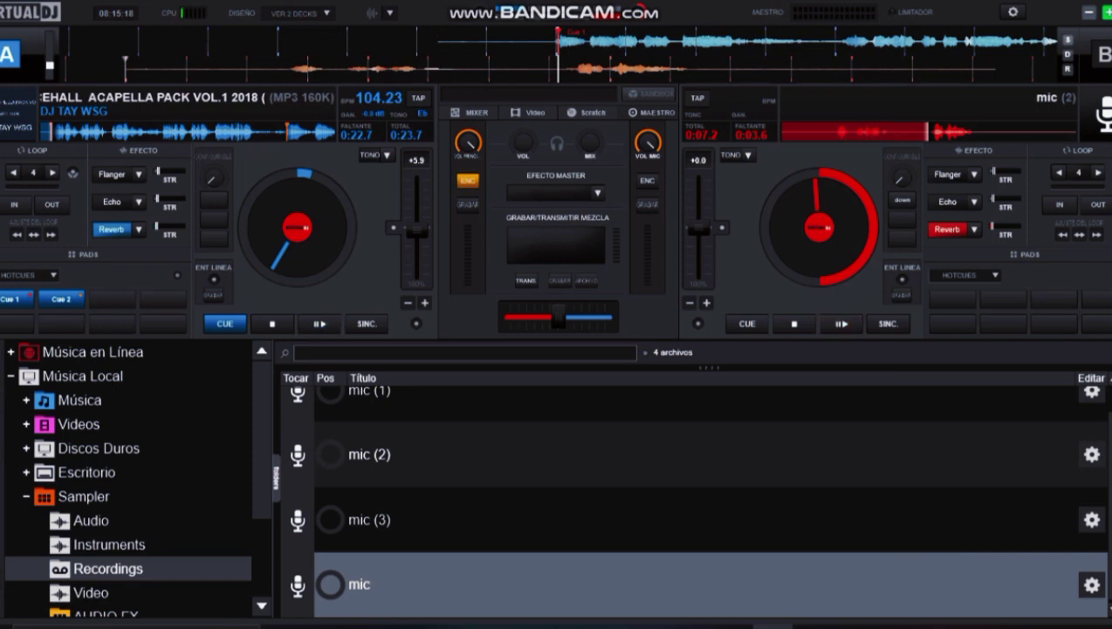
pyautogui.moveTo(437, 584); pyautogui.dragTo(819, 218)
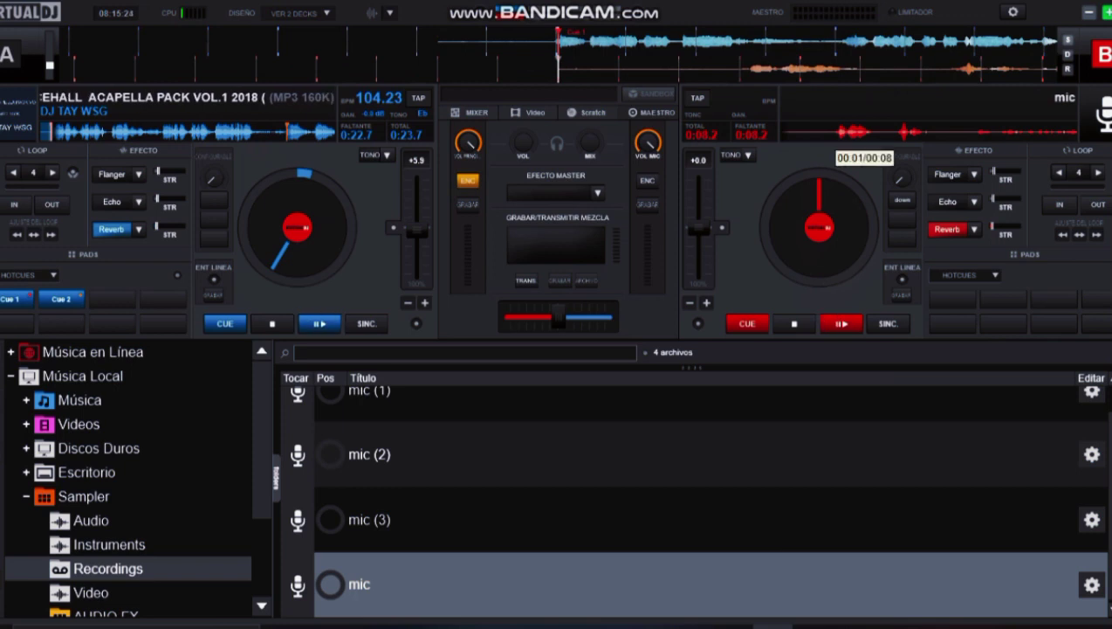
pyautogui.click(833, 130)
pyautogui.click(476, 112)
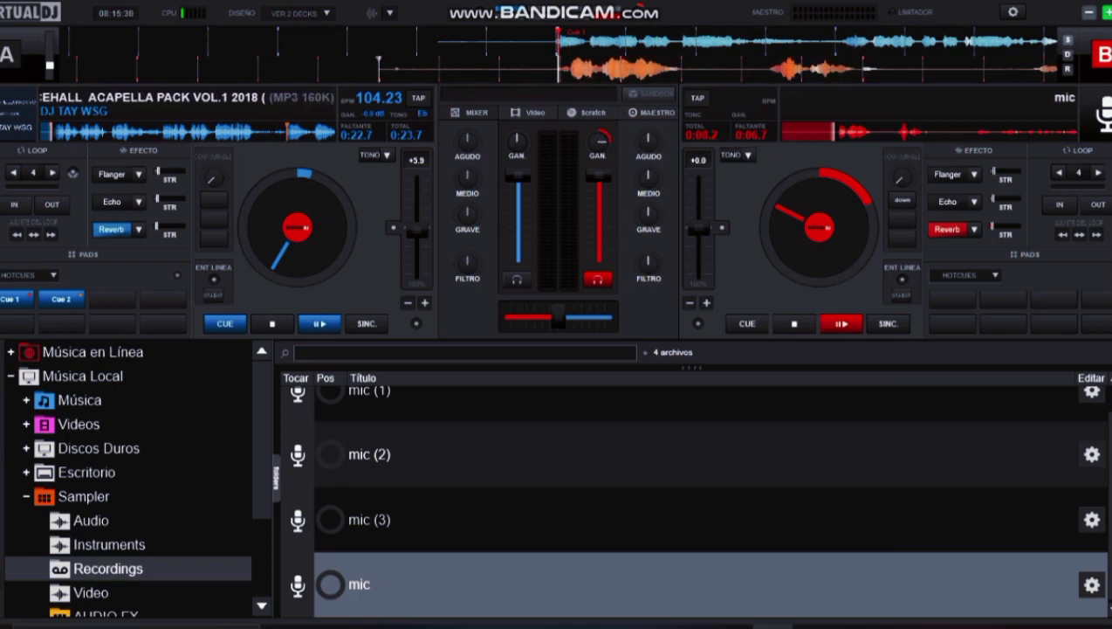
pyautogui.moveTo(559, 317); pyautogui.dragTo(581, 316)
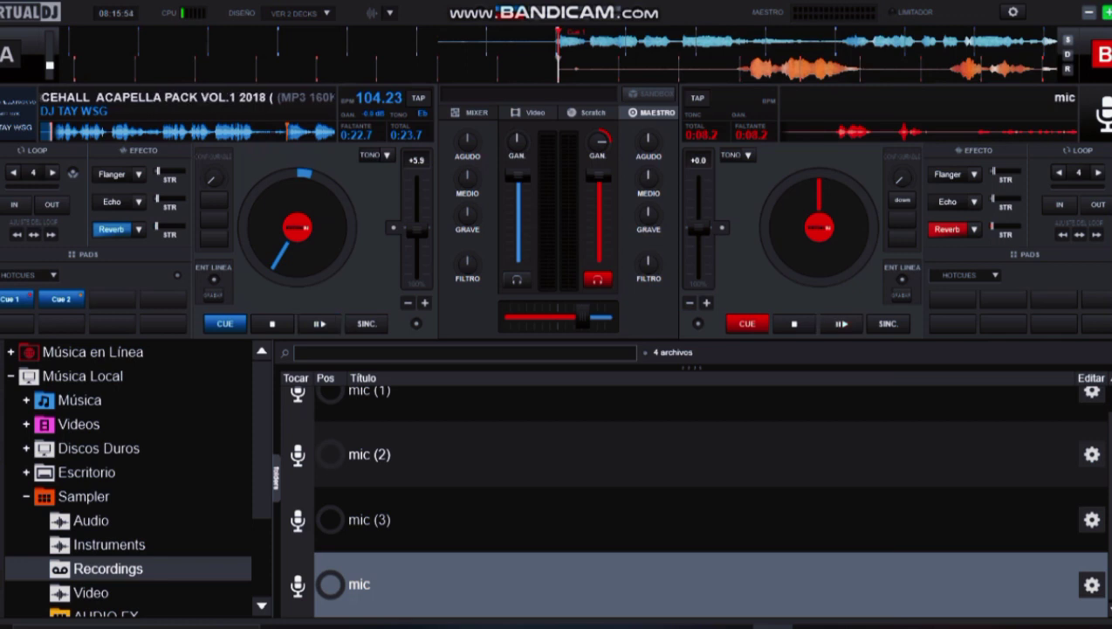
# - Redisplay the mixer, make deck A active and play its dancehall acapella from the cue point
pyautogui.click(651, 112)
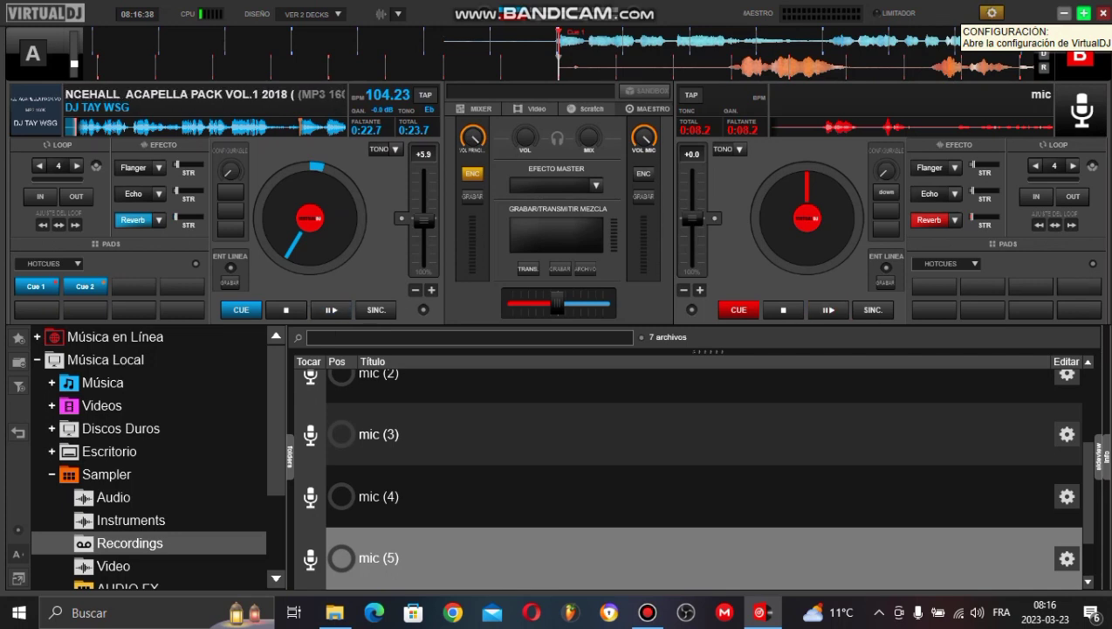
pyautogui.click(473, 108)
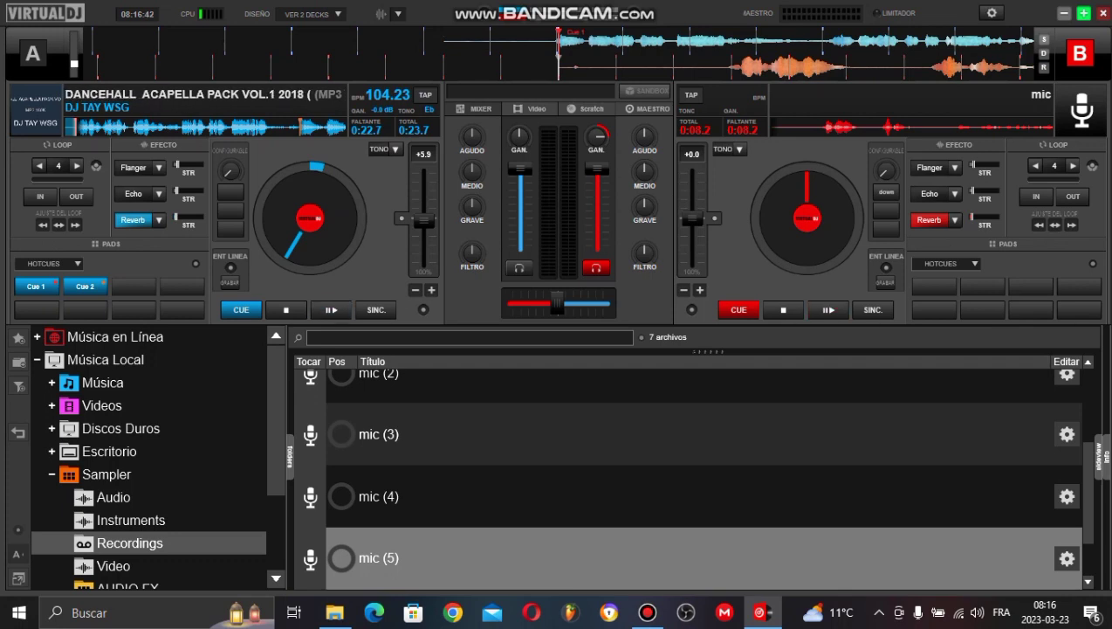
pyautogui.press('Left')
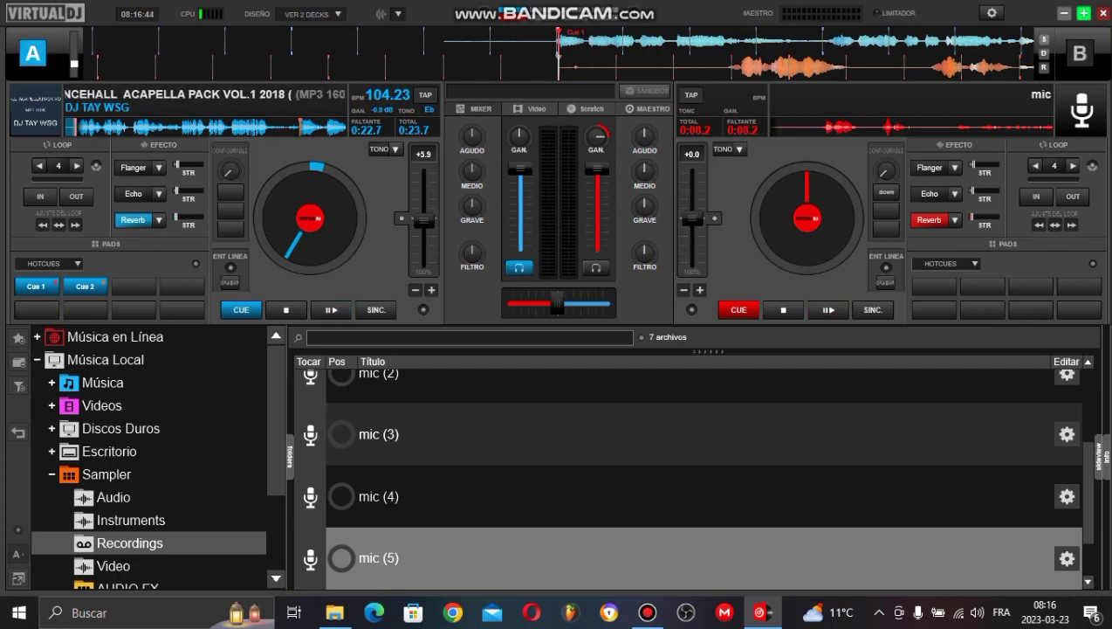
pyautogui.press('space')
pyautogui.press('1')
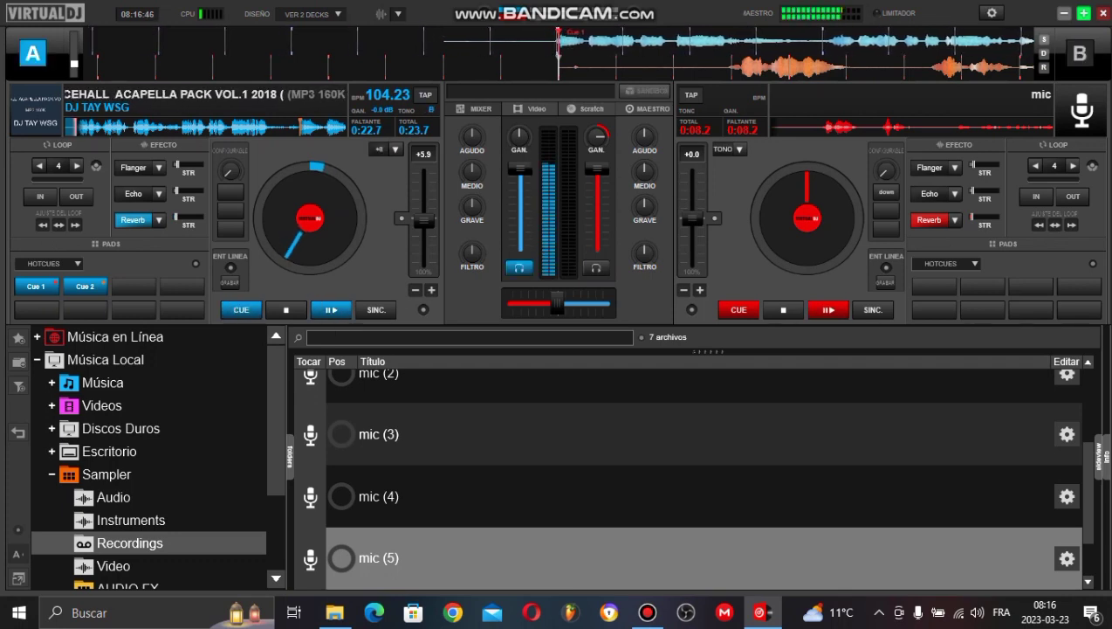
pyautogui.press('1')
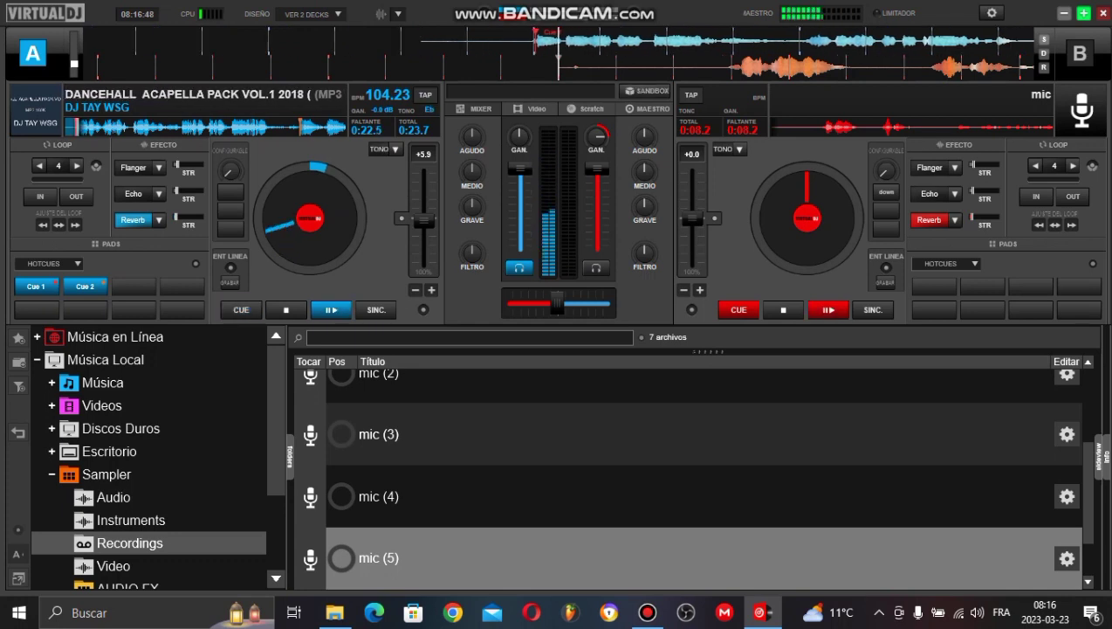
pyautogui.press('space')
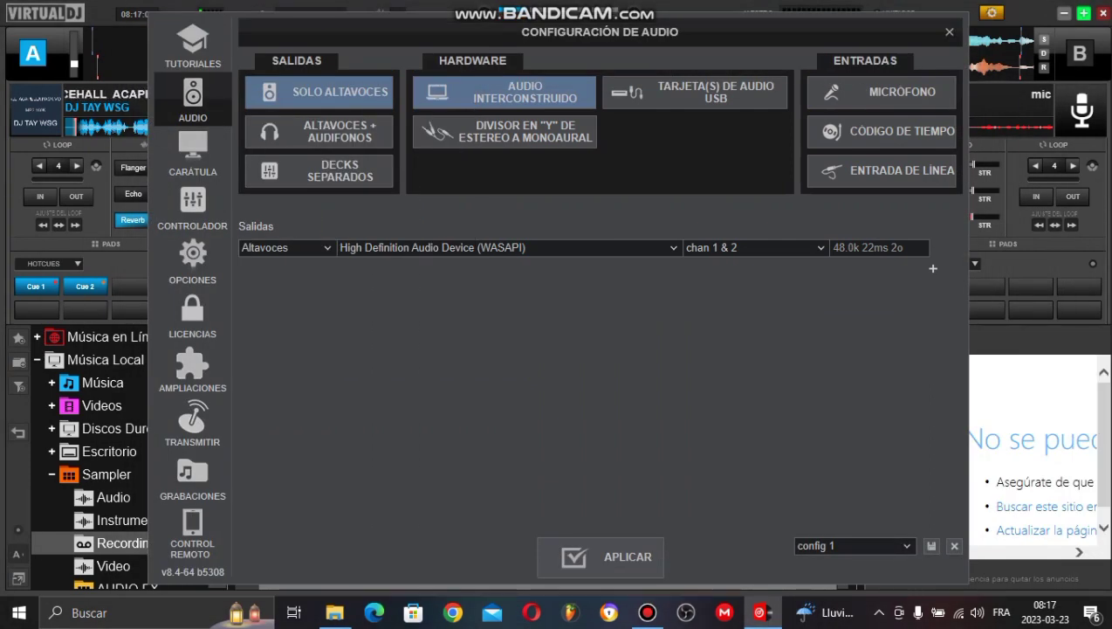
# - Bring up the D key's mapping in the keyboard controller settings
pyautogui.click(192, 207)
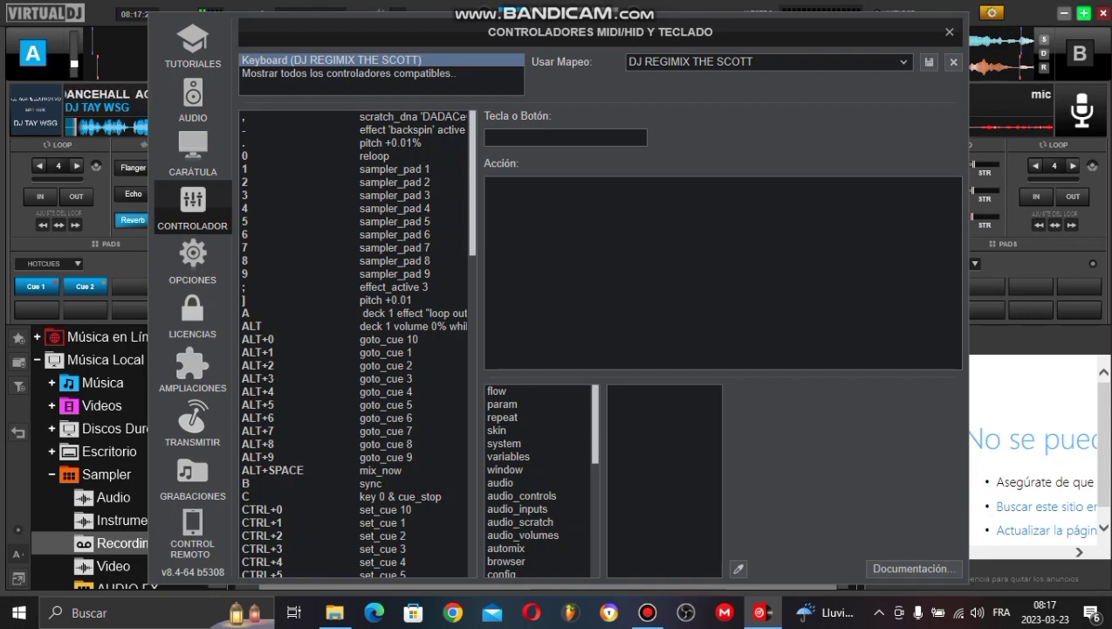
pyautogui.press('d')
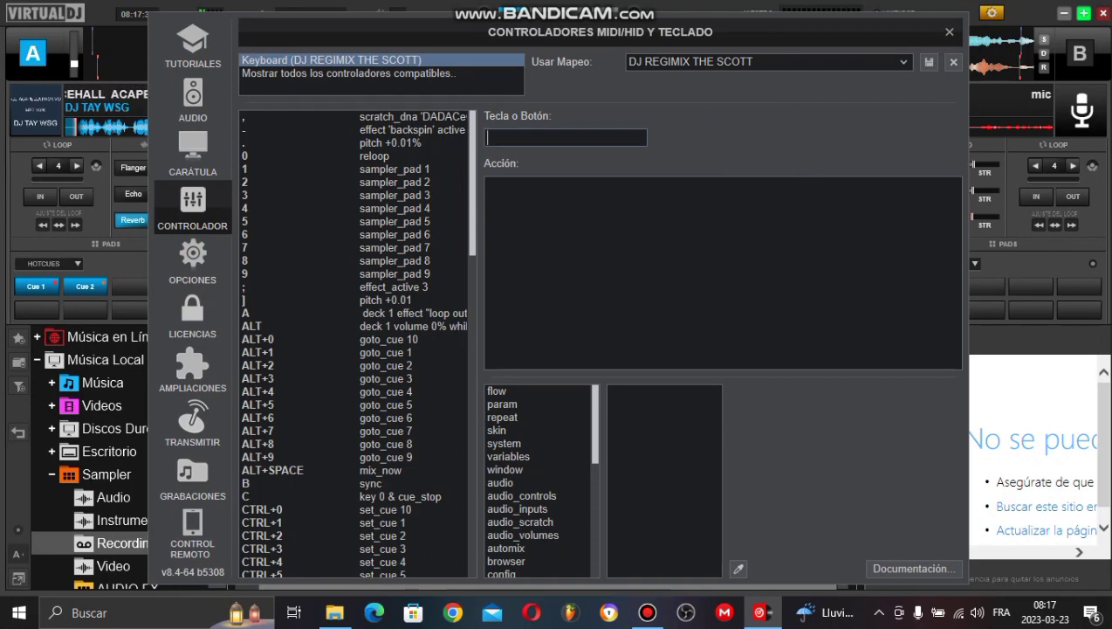
pyautogui.press('d')
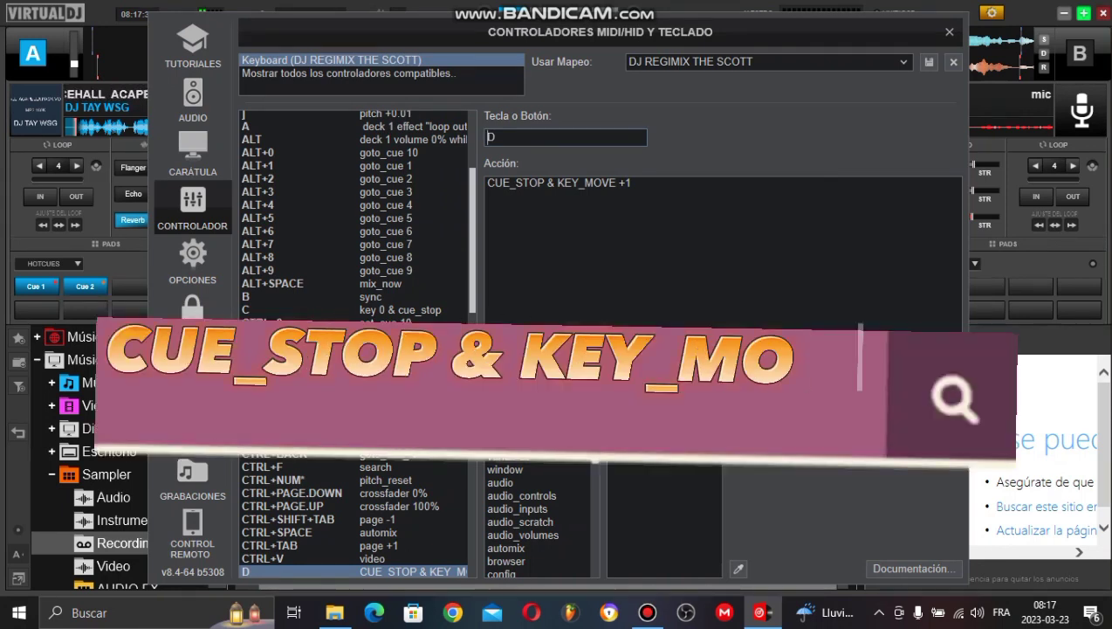
# - Highlight the D key's action CUE_STOP & KEY_MOVE +1, then exit the settings and apply the modified sound configuration
pyautogui.moveTo(631, 183); pyautogui.dragTo(486, 183)
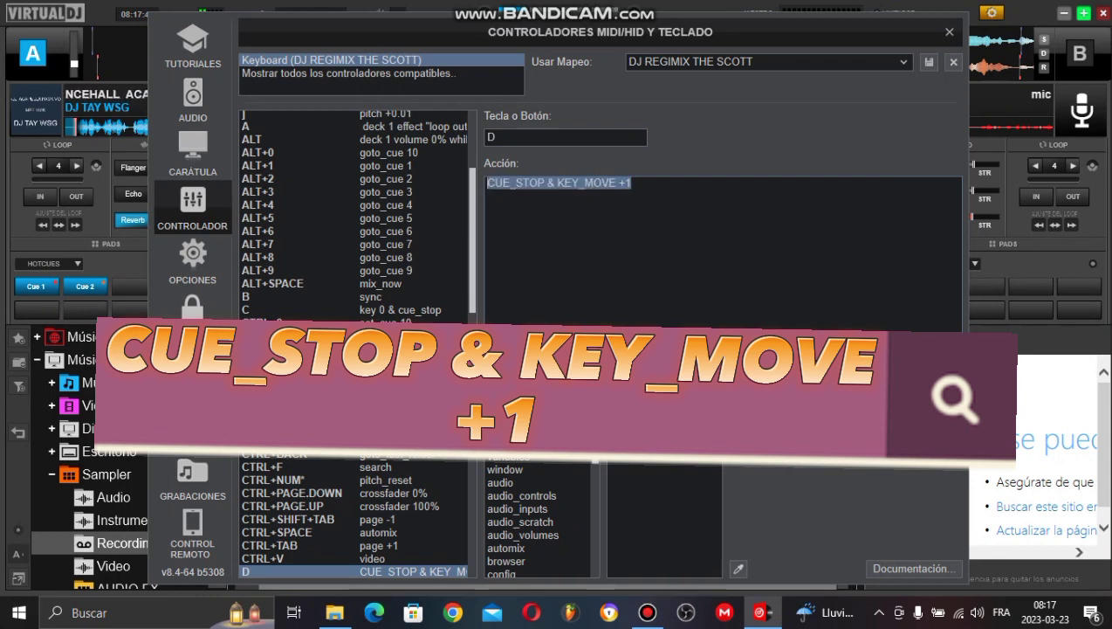
pyautogui.hotkey('shift', 'Right')
pyautogui.hotkey('shift', 'Right')
pyautogui.hotkey('shift', 'Right')
pyautogui.hotkey('shift', 'Right')
pyautogui.hotkey('shift', 'Right')
pyautogui.hotkey('shift', 'Right')
pyautogui.hotkey('shift', 'Right')
pyautogui.hotkey('shift', 'Right')
pyautogui.hotkey('shift', 'Right')
pyautogui.hotkey('shift', 'Right')
pyautogui.hotkey('shift', 'Right')
pyautogui.hotkey('shift', 'Right')
pyautogui.hotkey('shift', 'Right')
pyautogui.hotkey('shift', 'Right')
pyautogui.hotkey('shift', 'Right')
pyautogui.hotkey('shift', 'Right')
pyautogui.hotkey('shift', 'Right')
pyautogui.hotkey('shift', 'Right')
pyautogui.hotkey('shift', 'Right')
pyautogui.hotkey('shift', 'Right')
pyautogui.hotkey('shift', 'Right')
pyautogui.hotkey('shift', 'Right')
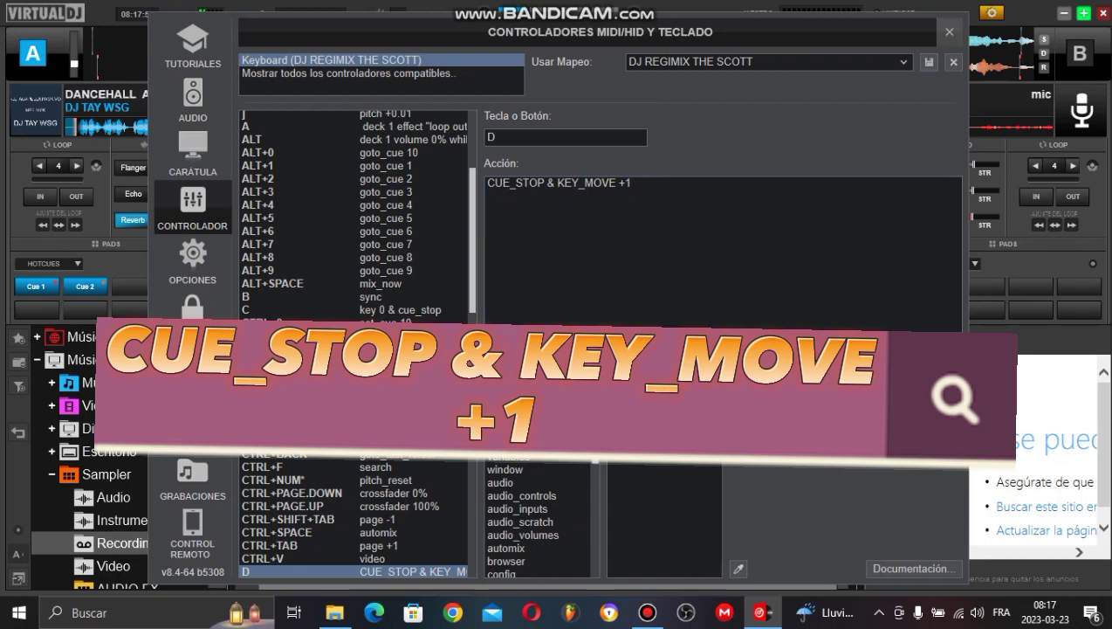
pyautogui.click(949, 32)
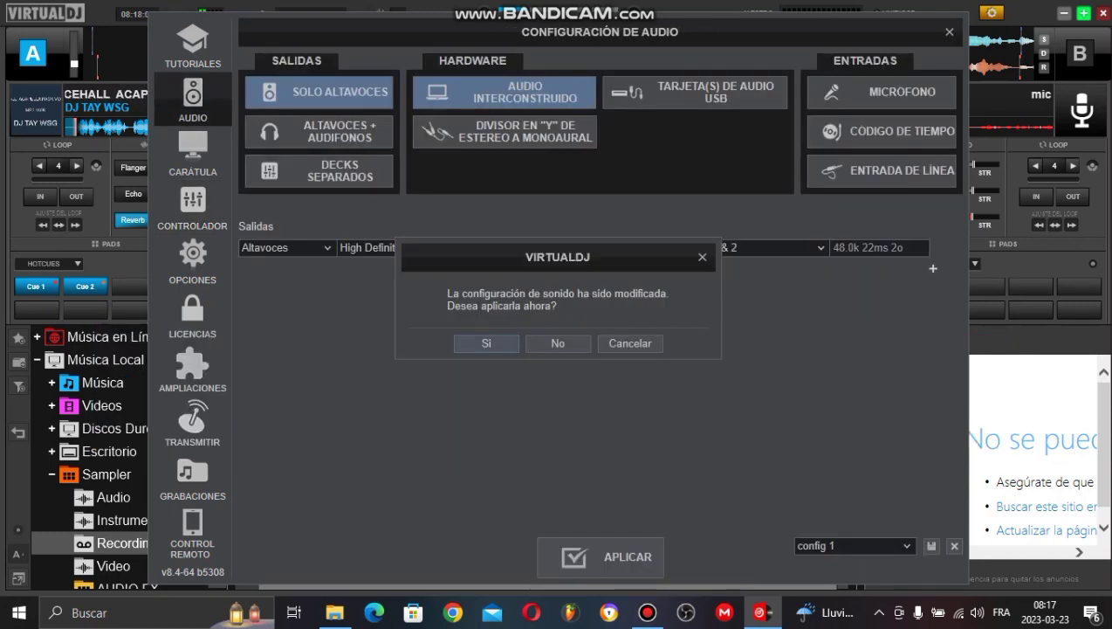
pyautogui.click(487, 344)
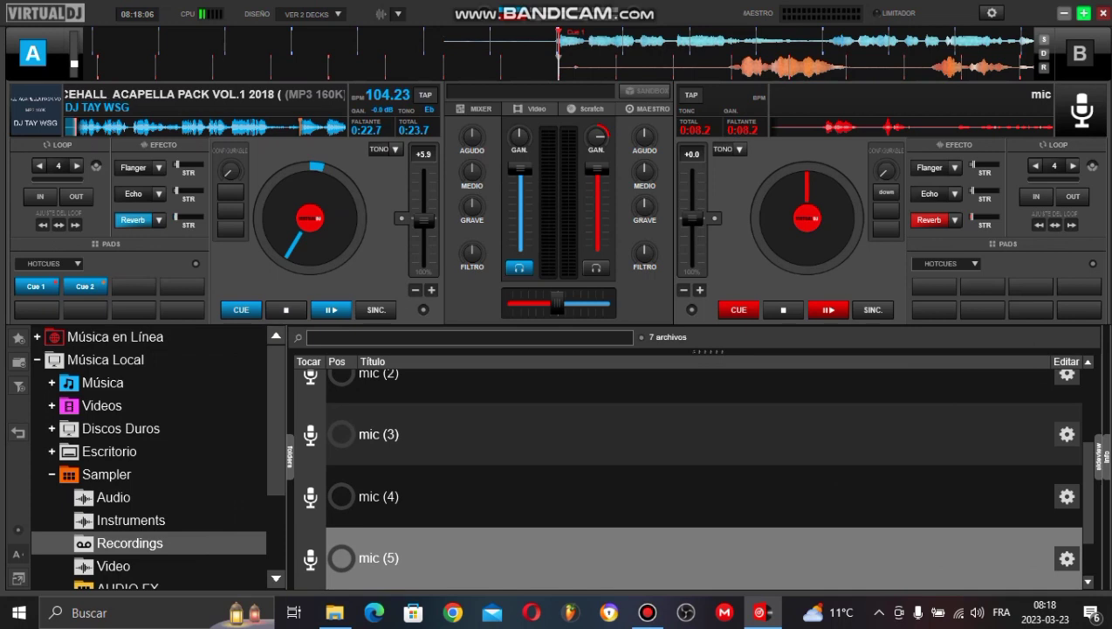
# - Trigger the D mapping three times on deck A to replay the cue with its key raised each time
pyautogui.press('d')
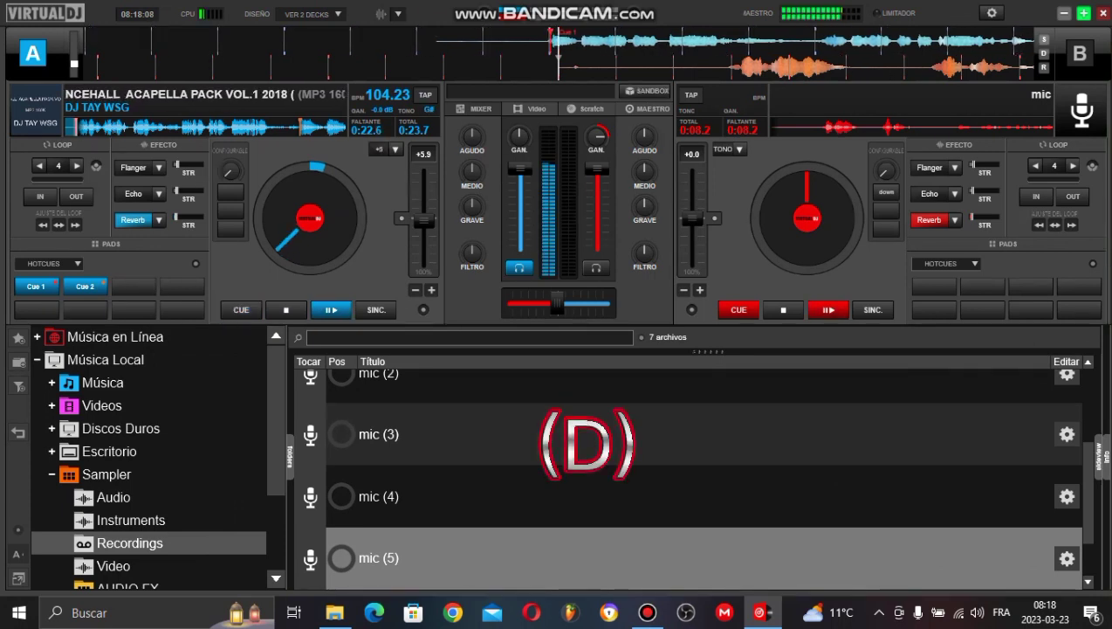
pyautogui.press('d')
pyautogui.press('d')
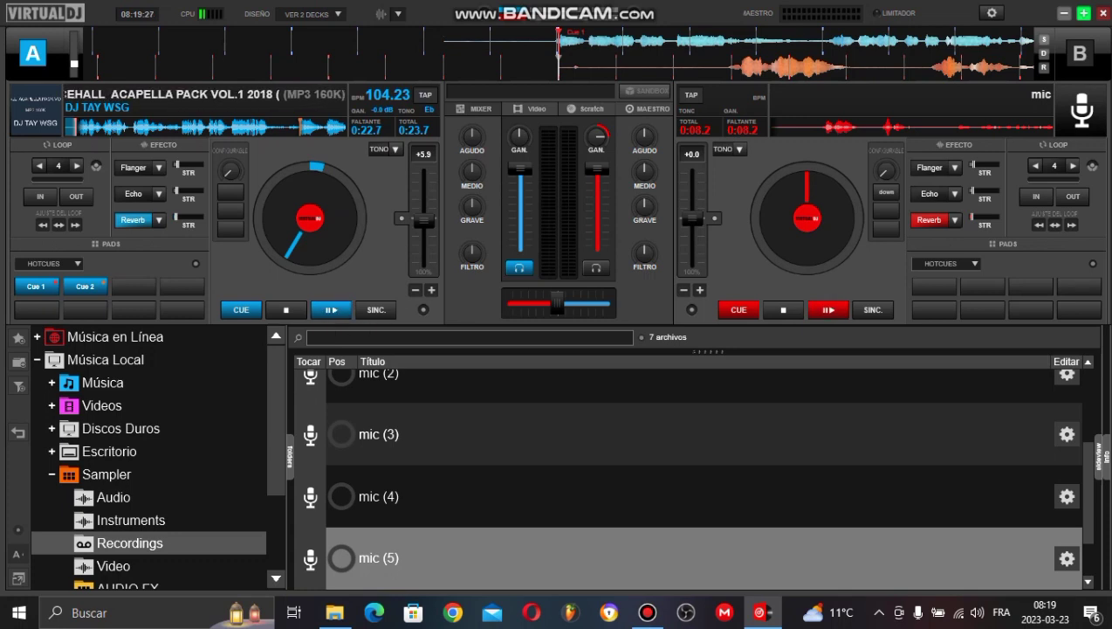
# - Collapse the Sampler folder and open the HOTEL HOME DANCEHALL 2022 folder inside the local Videos folder
pyautogui.click(51, 474)
pyautogui.press('Up')
pyautogui.press('Up')
pyautogui.press('Up')
pyautogui.press('Up')
pyautogui.press('Up')
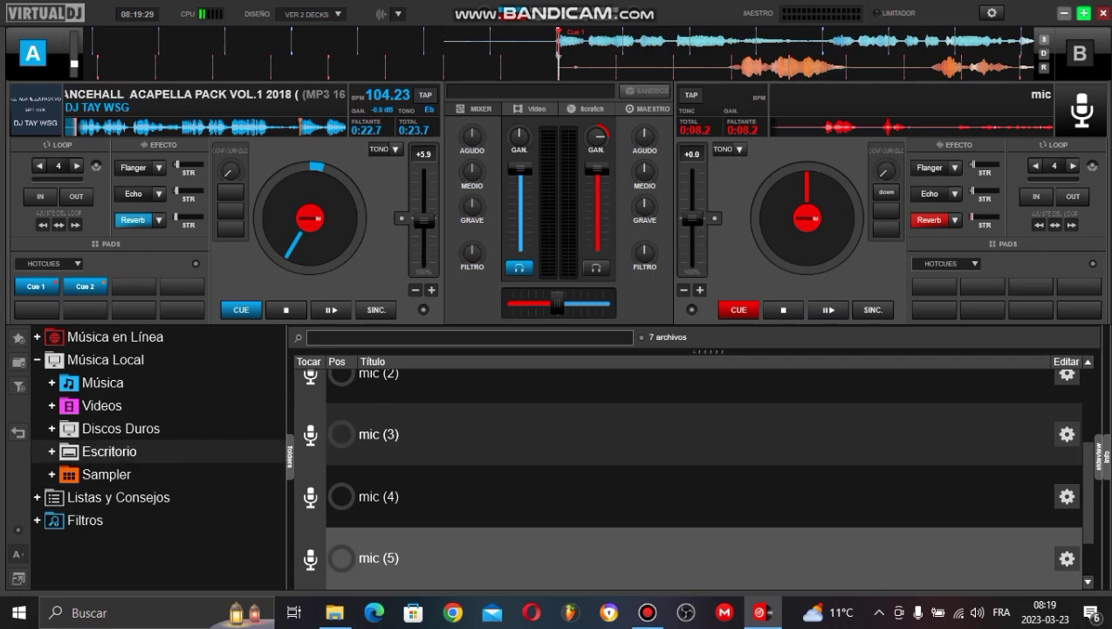
pyautogui.press('Left')
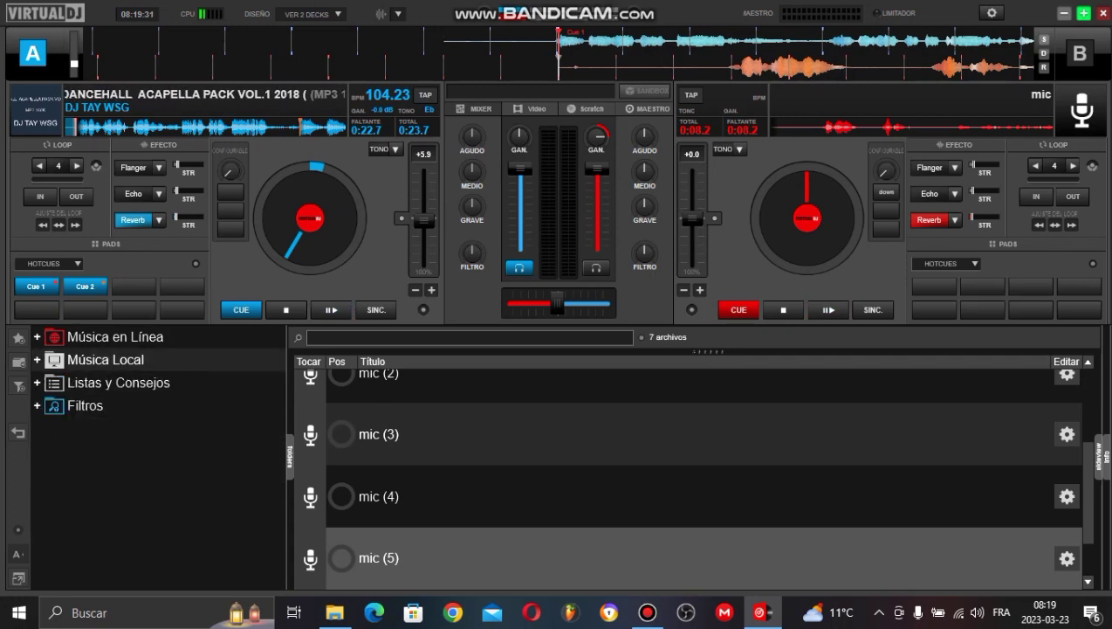
pyautogui.press('Right')
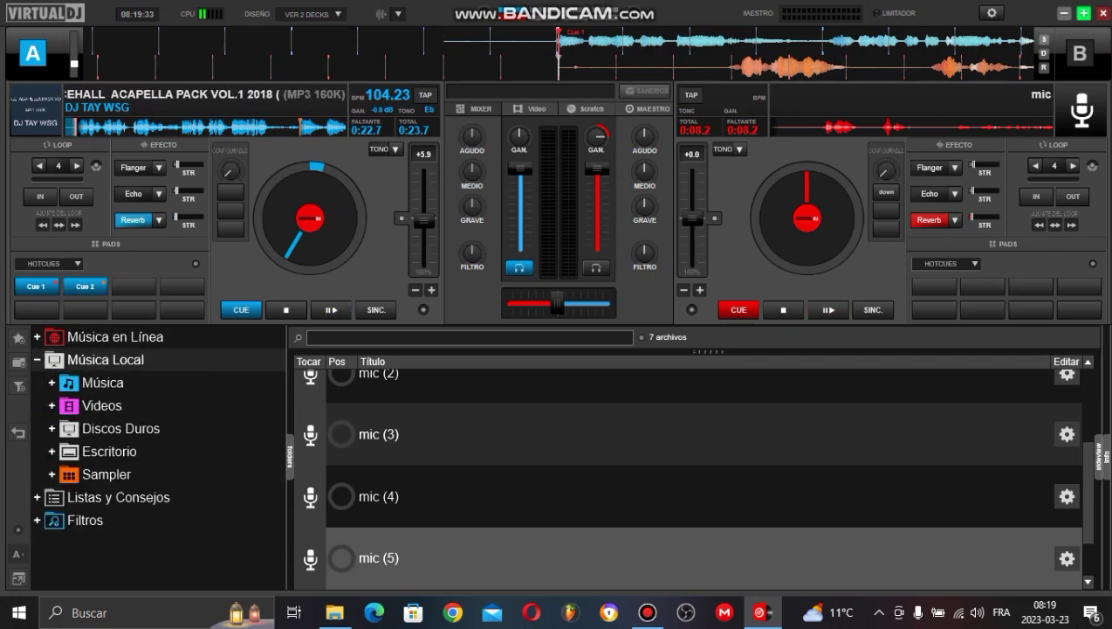
pyautogui.press('Down')
pyautogui.press('Down')
pyautogui.press('Right')
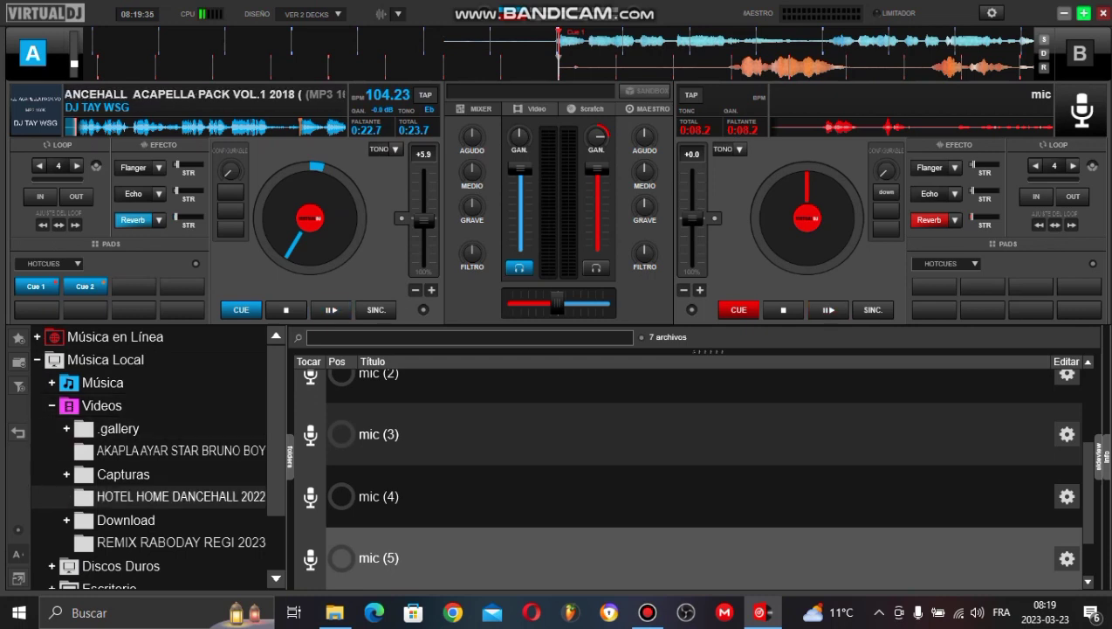
pyautogui.click(181, 496)
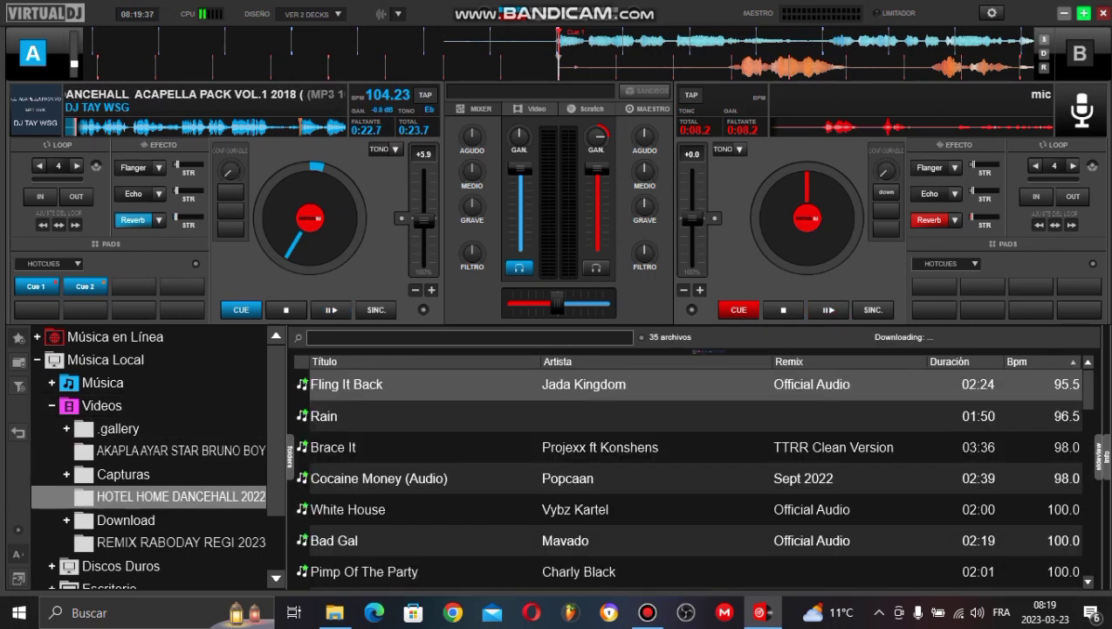
# - Browse through the HOTEL HOME DANCEHALL 2022 track list and return to its beginning
pyautogui.scroll(-4, 690, 471)
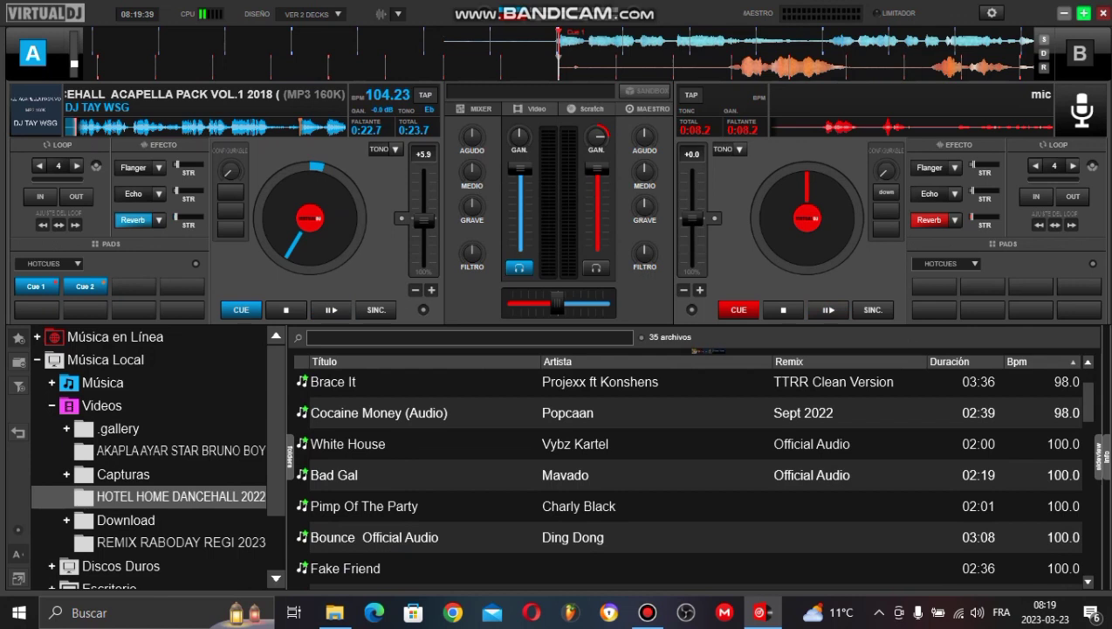
pyautogui.scroll(-5, 690, 476)
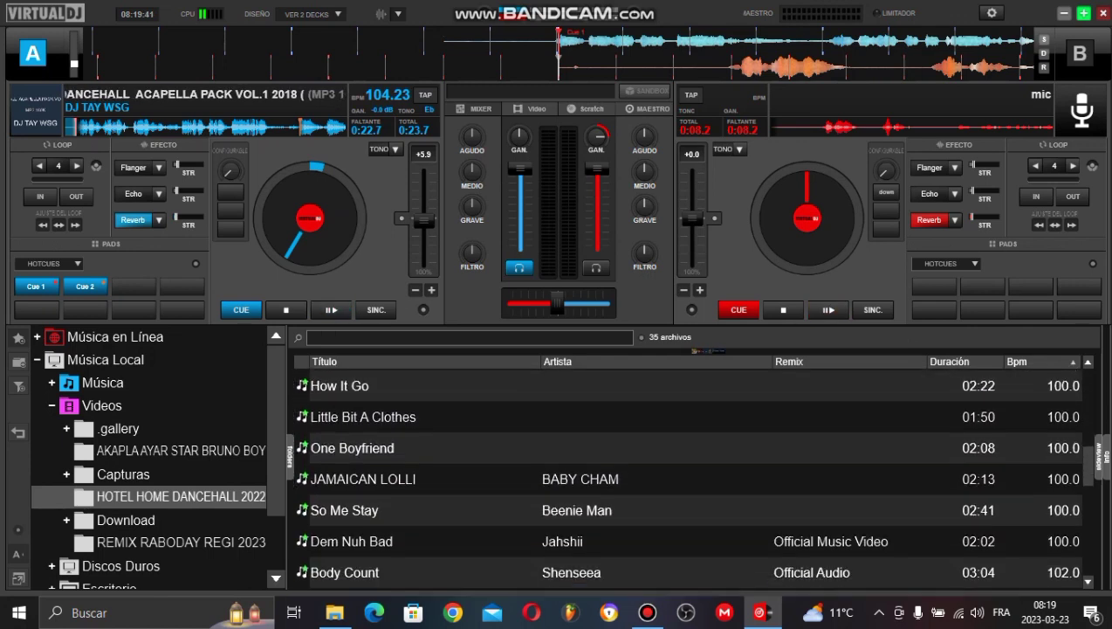
pyautogui.scroll(-5, 689, 471)
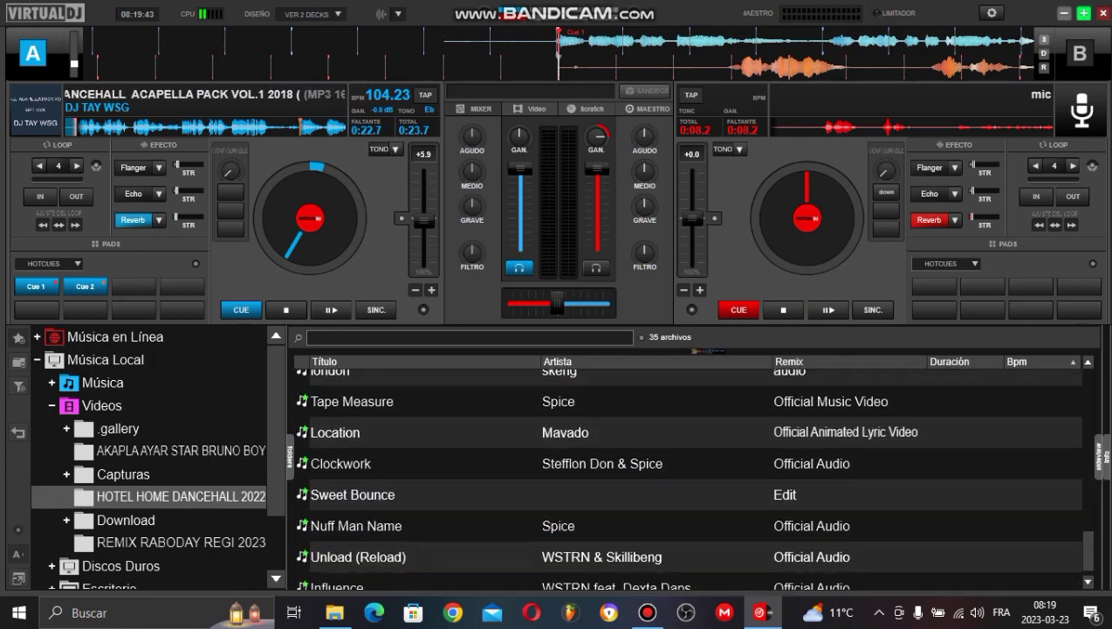
pyautogui.scroll(3, 689, 471)
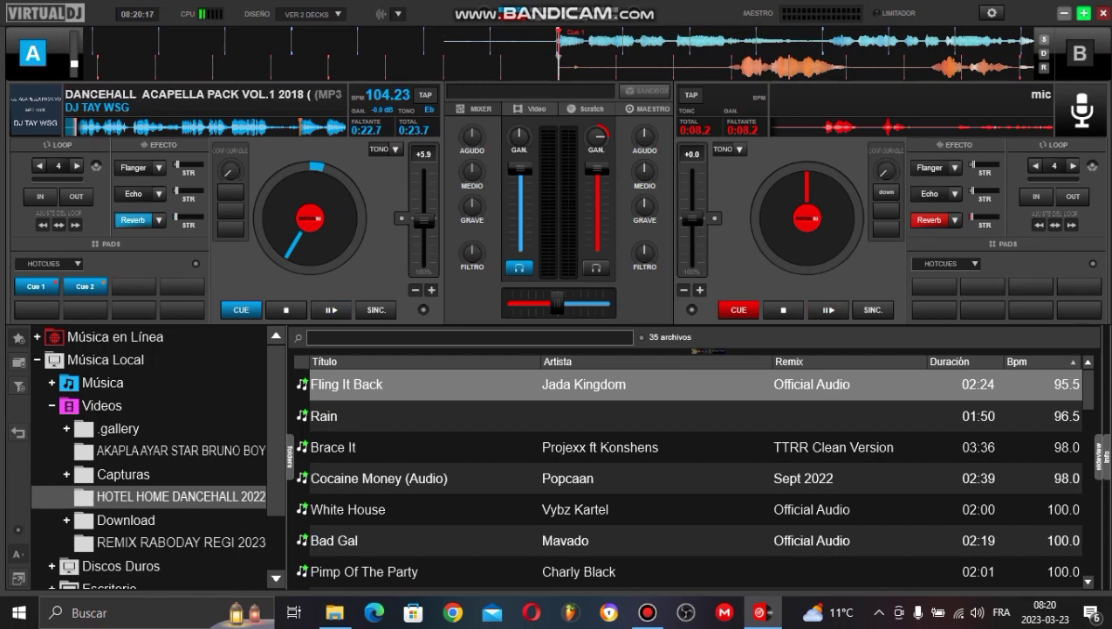
pyautogui.moveTo(559, 304)
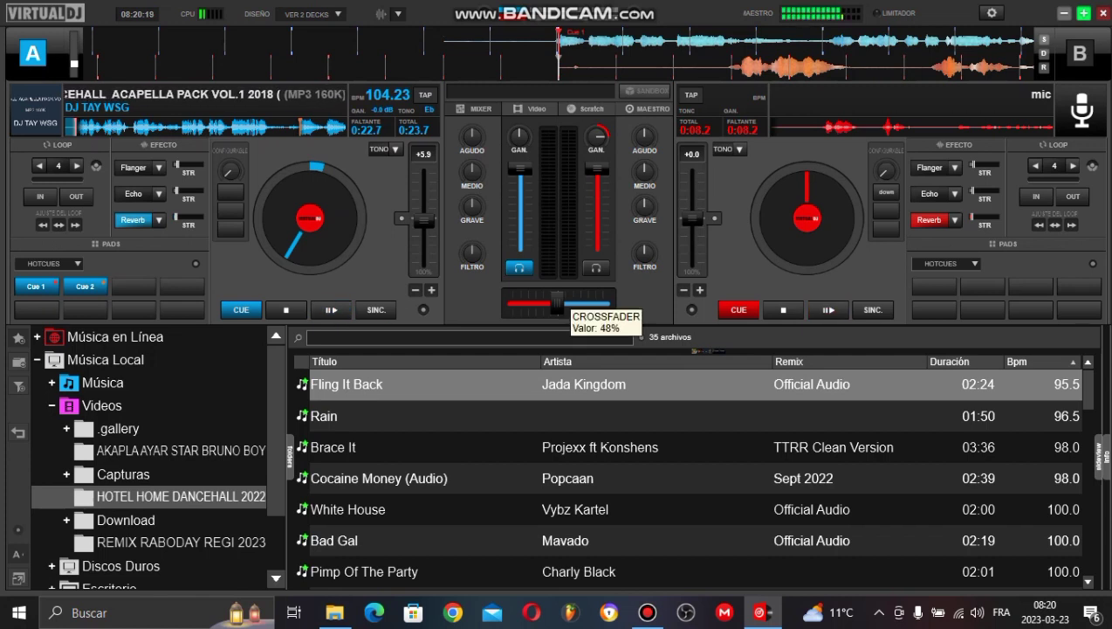